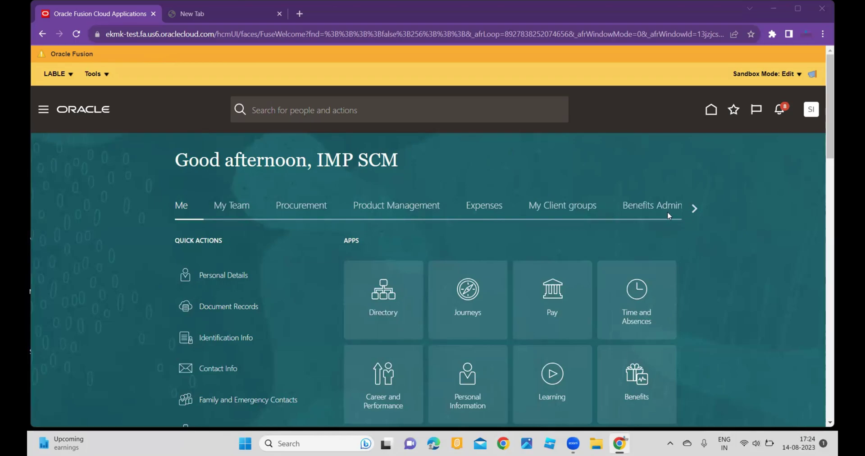
- Switch the home page to Order Management and open its work area to reach Create Order
left_click(694, 208)
left_click(694, 209)
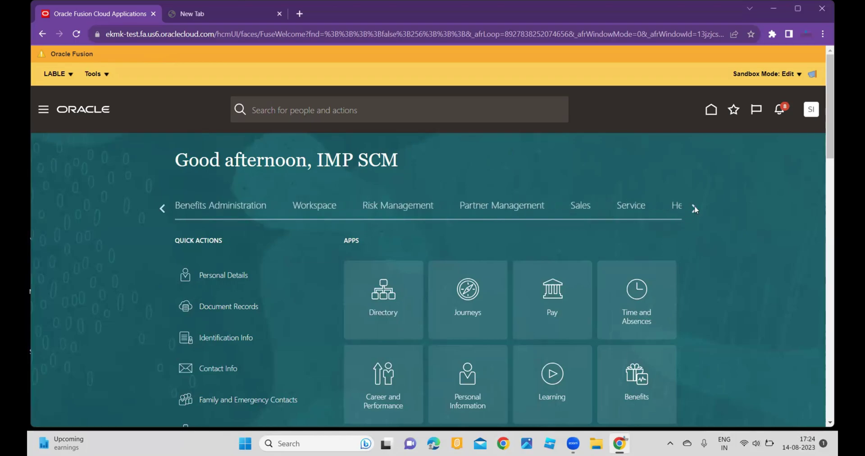
left_click(694, 208)
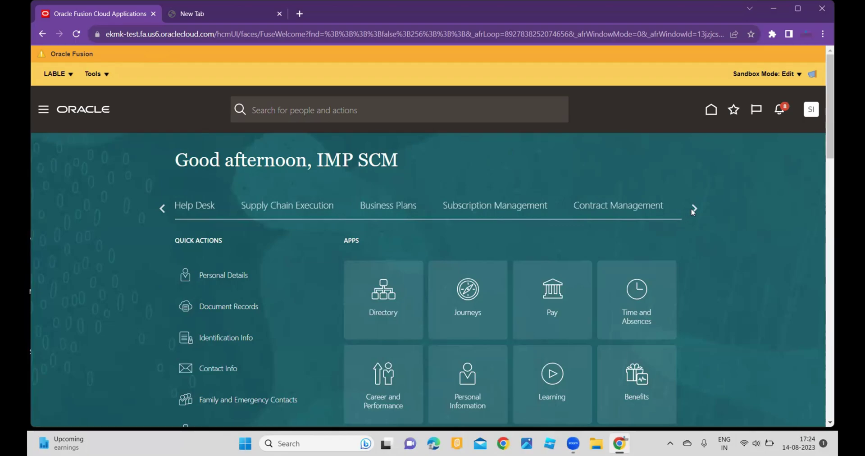
left_click(694, 209)
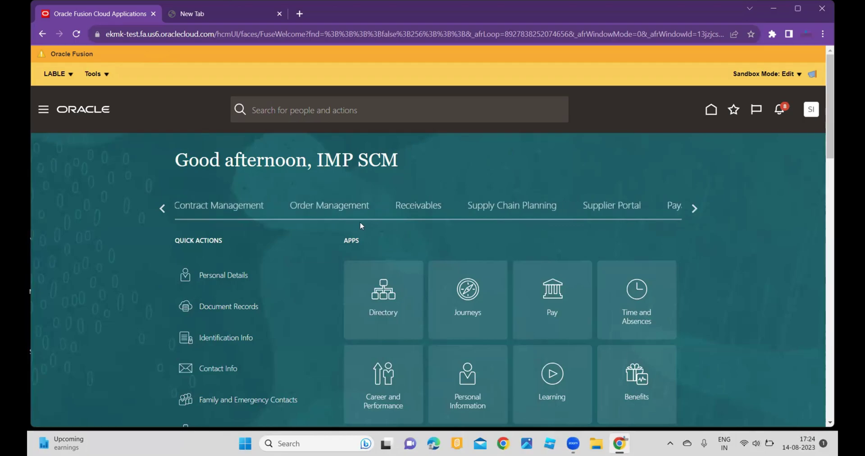
left_click(314, 209)
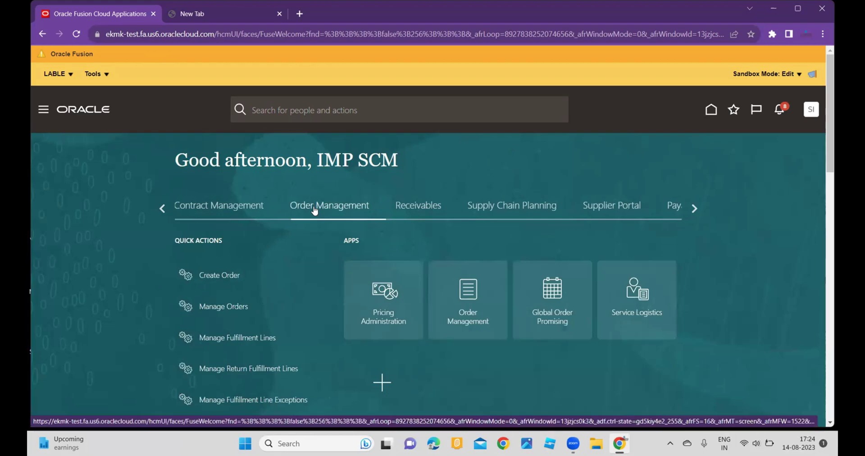
left_click(472, 296)
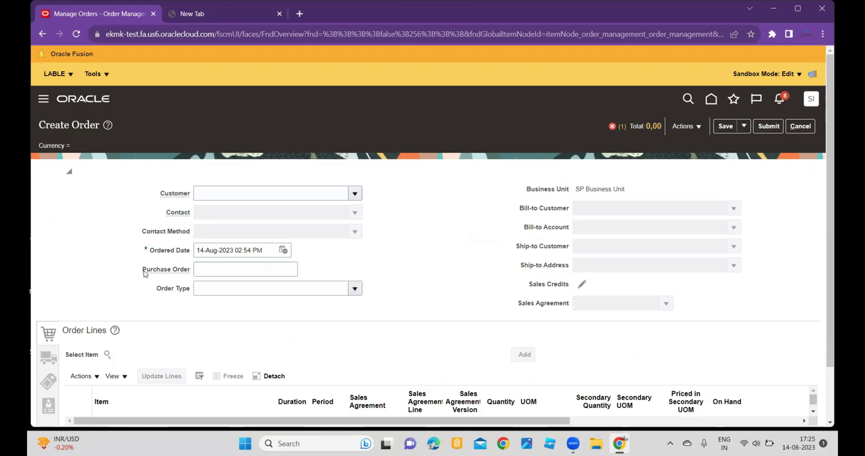
- View the Purchase Order label's help, then bring up the Settings and Actions menu
mouse_move(145, 274)
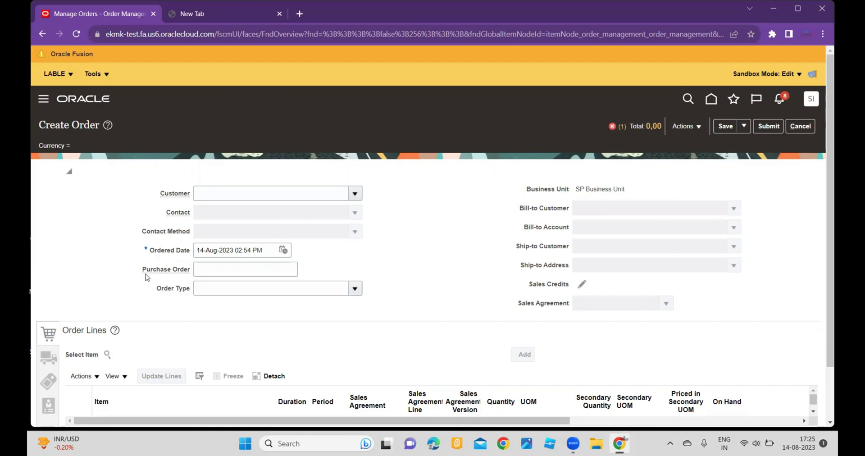
mouse_move(185, 275)
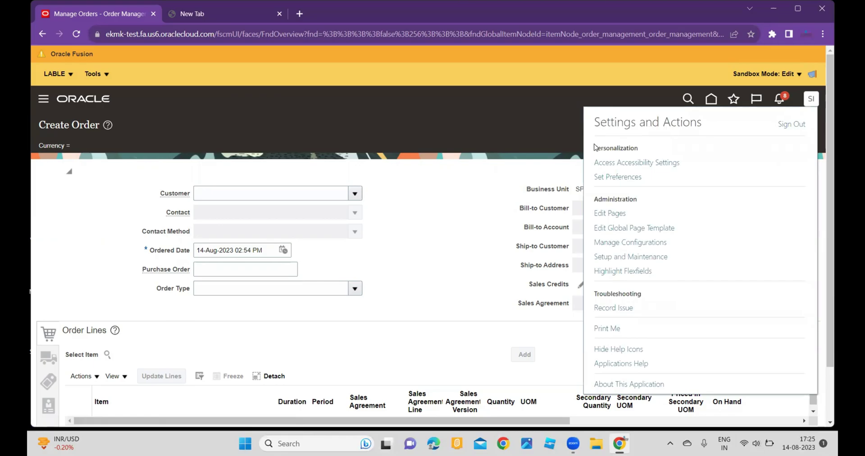
- Edit the Create Order page at the Site layer with the Structure view turned on
left_click(605, 214)
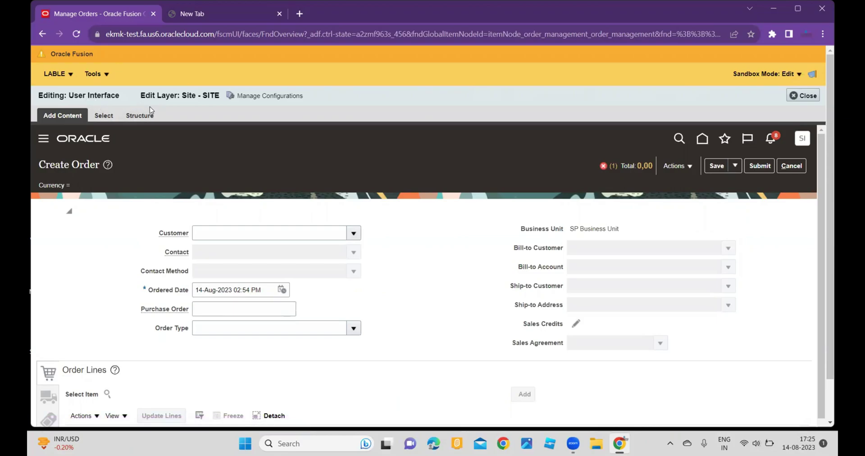
left_click(249, 95)
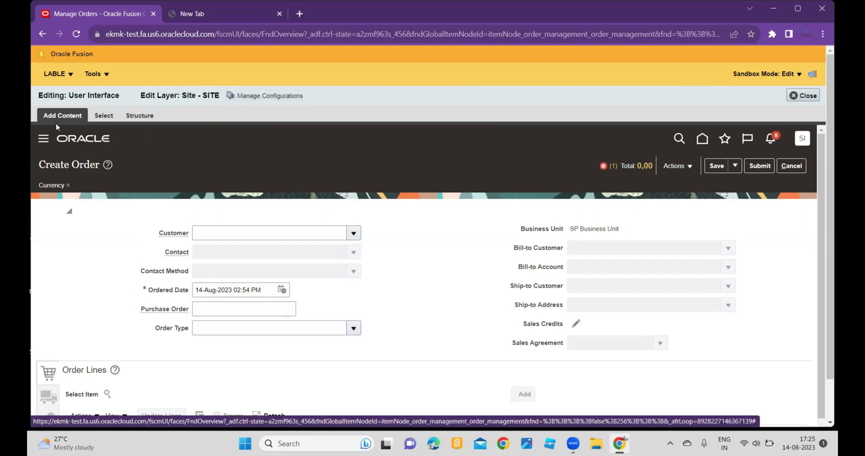
left_click(143, 118)
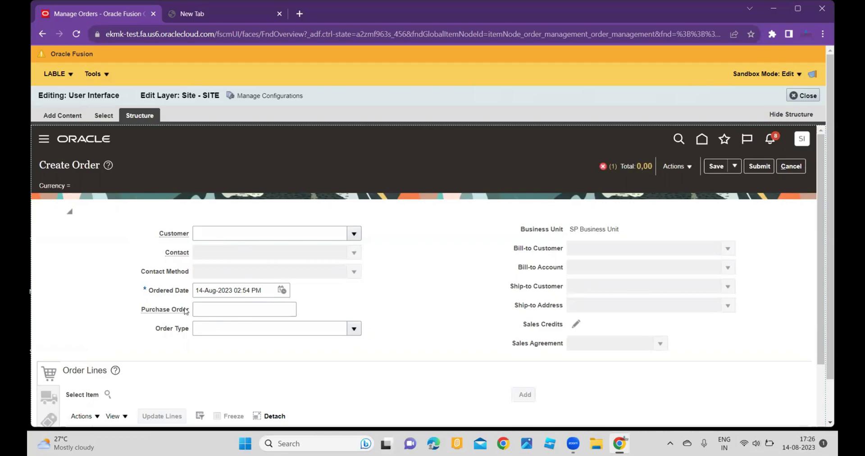
- Select the Purchase Order field, confirm editing the shared component, and enlarge the Structure pane
left_click(169, 313)
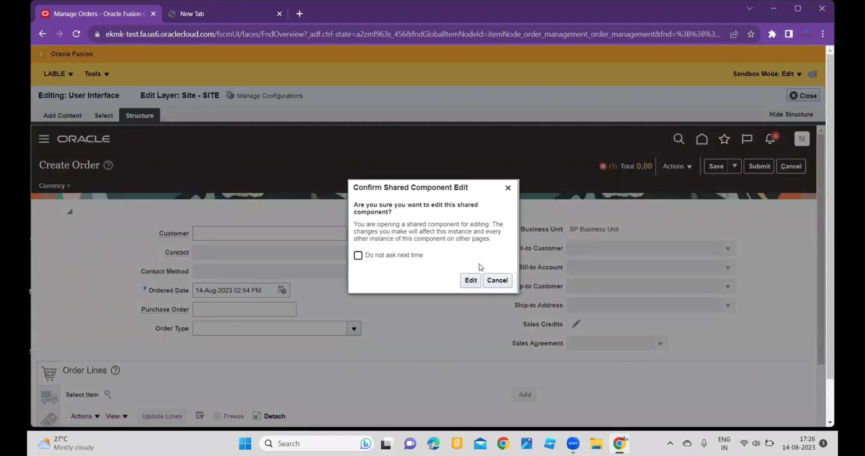
left_click(471, 280)
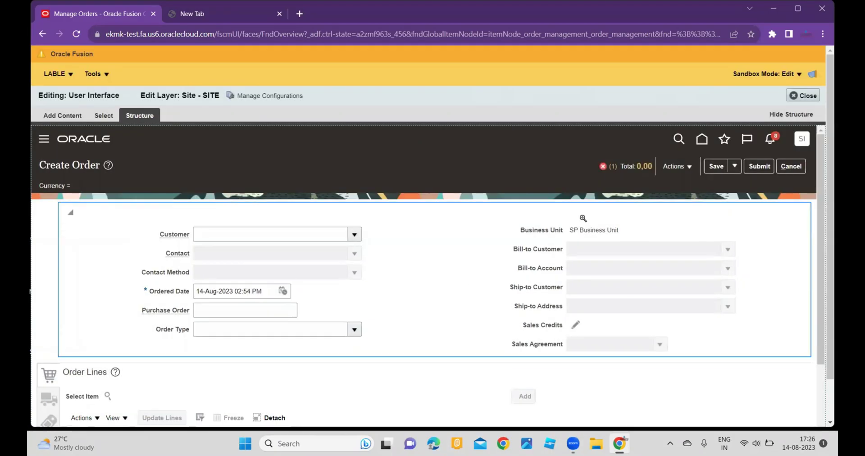
scroll(826, 269, "down", 1)
scroll(826, 269, "down", 1)
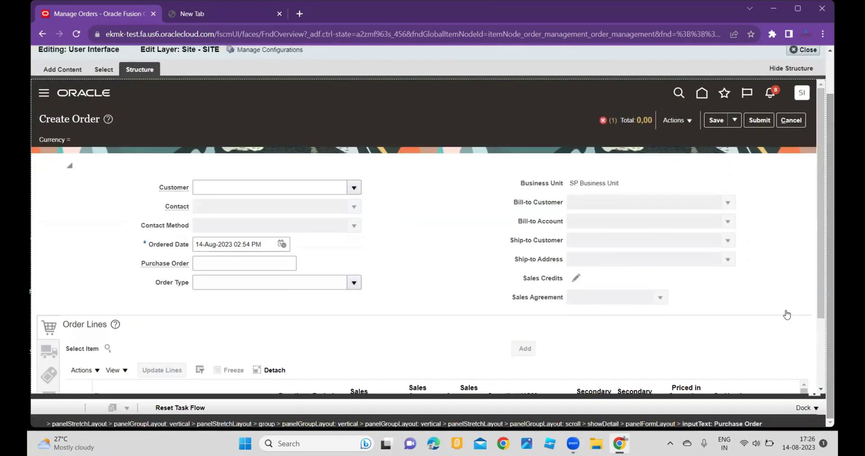
left_click_drag(411, 341, 407, 267)
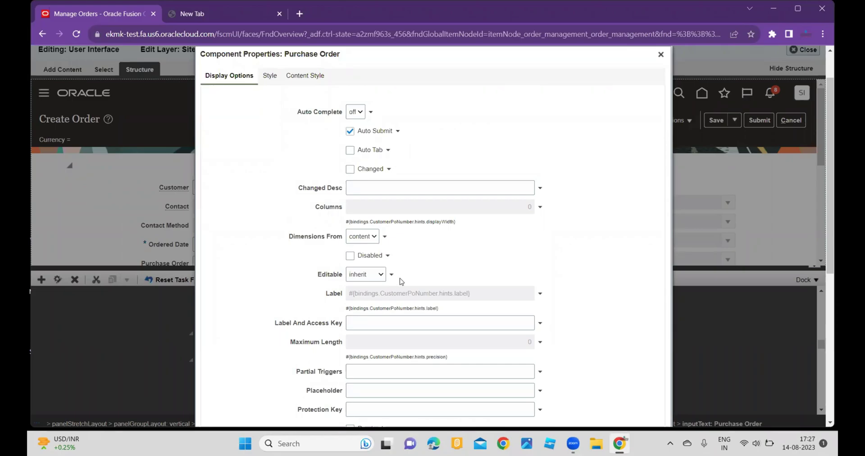
- Choose Select Text Resource from the Purchase Order label's options
left_click(539, 294)
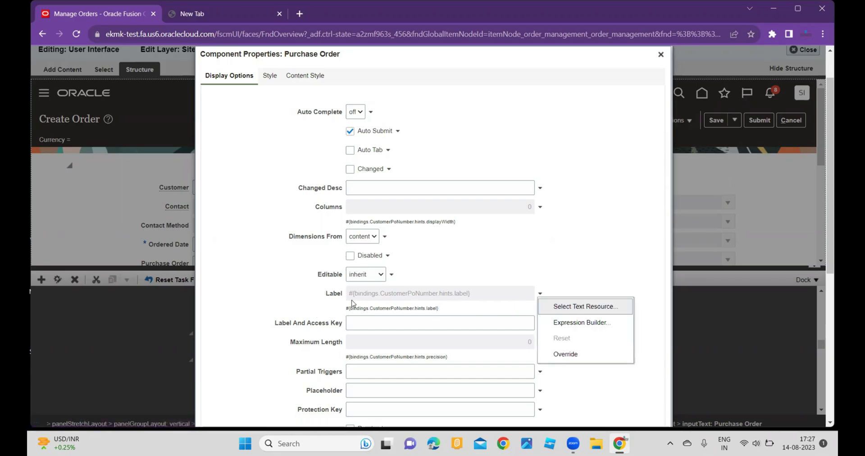
left_click(578, 308)
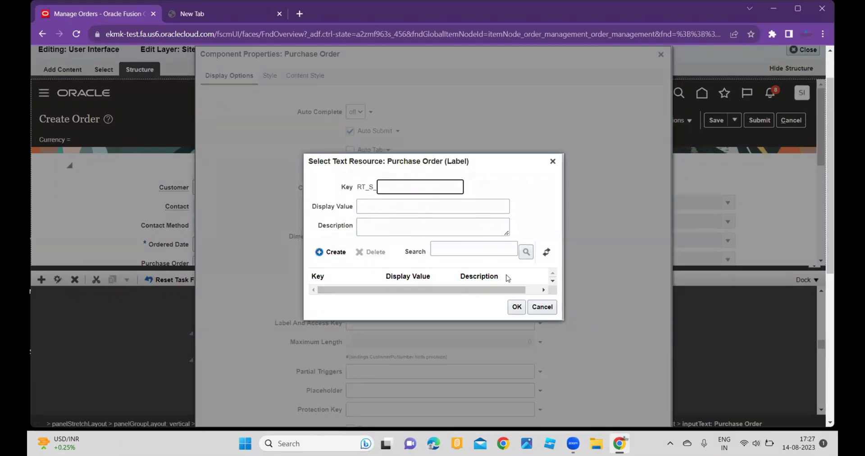
- Create a new text resource with 'Customer Purchase Order' as key, display value and description
left_click(338, 256)
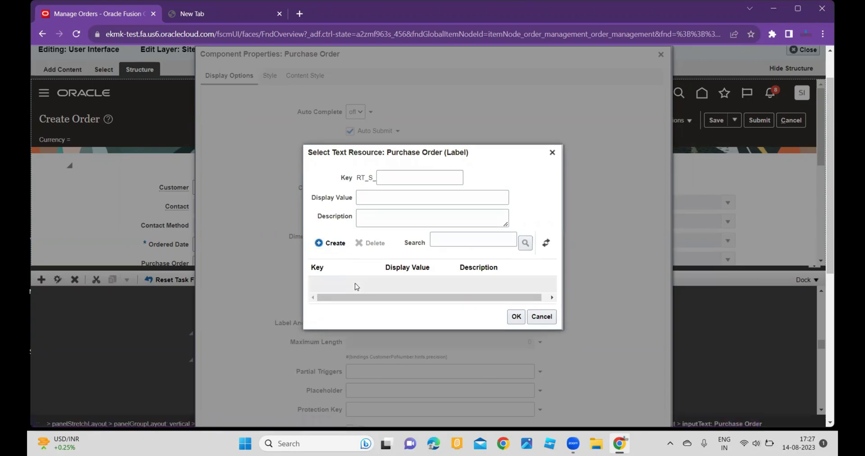
left_click(355, 284)
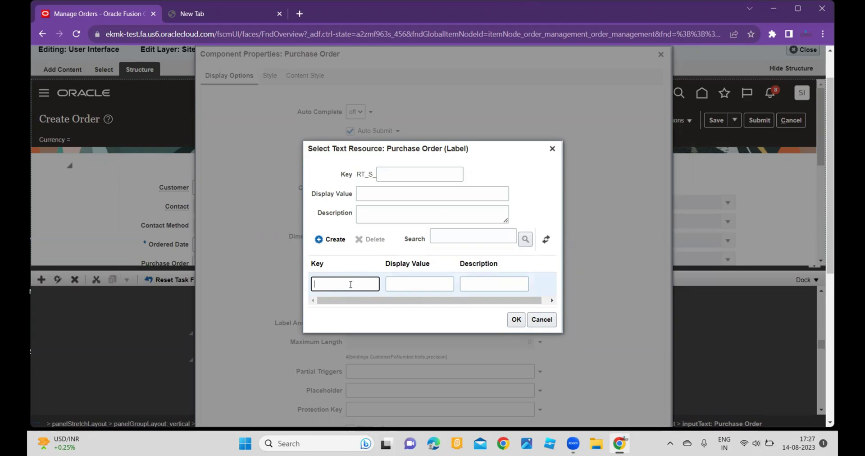
type("Customer ")
type("Purchase")
type(" Order")
left_click_drag(377, 284, 245, 279)
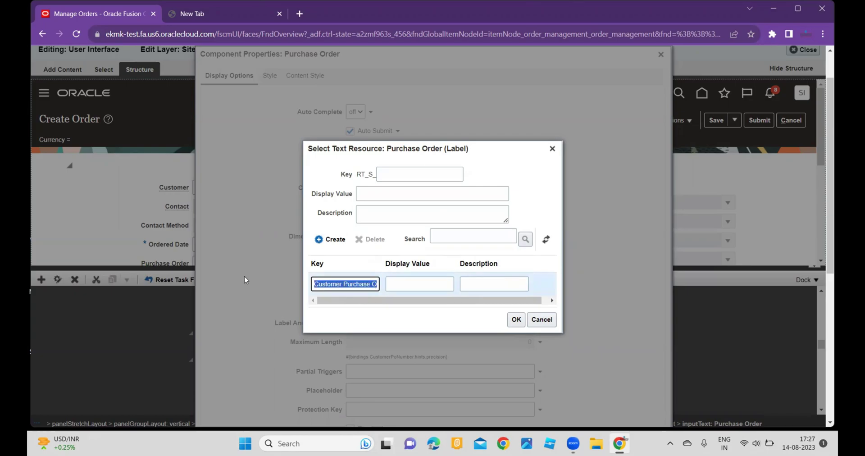
key("ctrl+c")
left_click(402, 284)
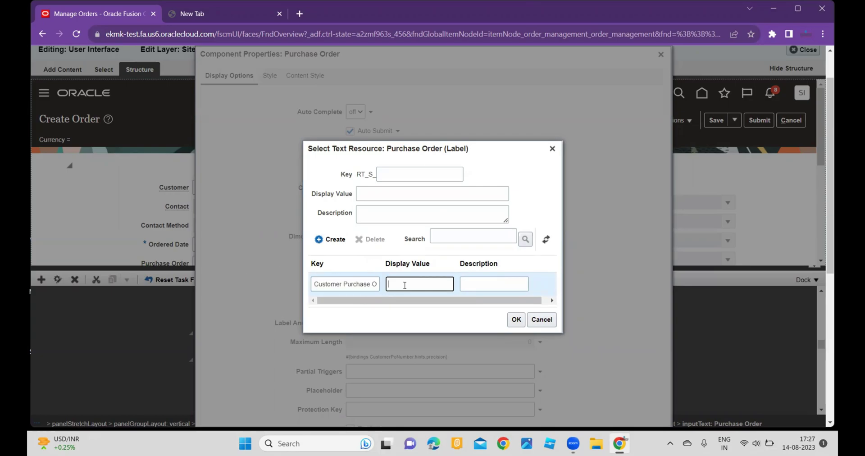
key("ctrl+v")
left_click(481, 288)
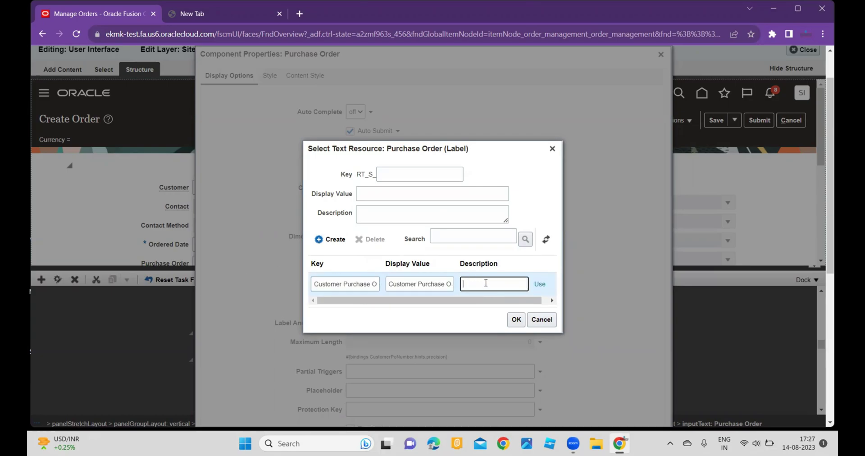
key("ctrl+v")
- Change the key to Customer_Purchase_Order and assign the resource to the Purchase Order label
left_click_drag(315, 283, 422, 289)
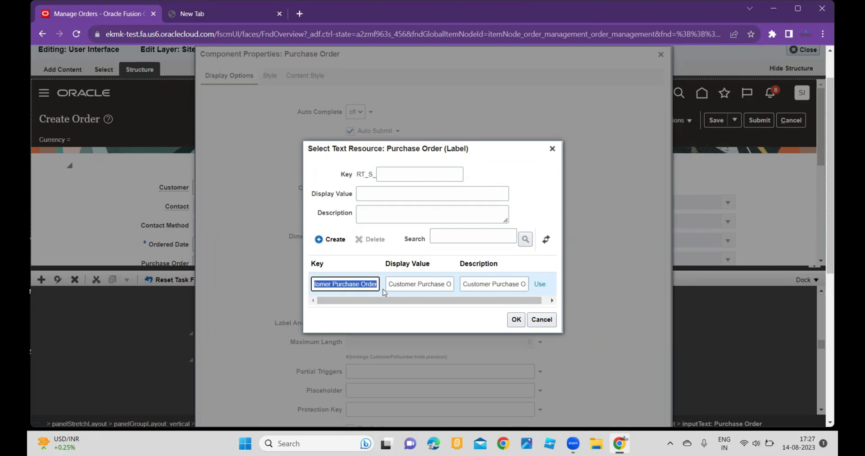
left_click(366, 284)
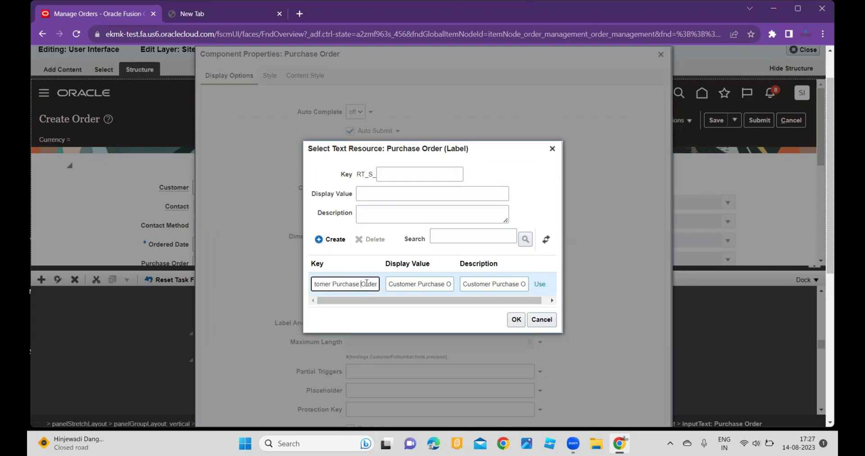
key("BackSpace")
type("_")
key("BackSpace")
type("_")
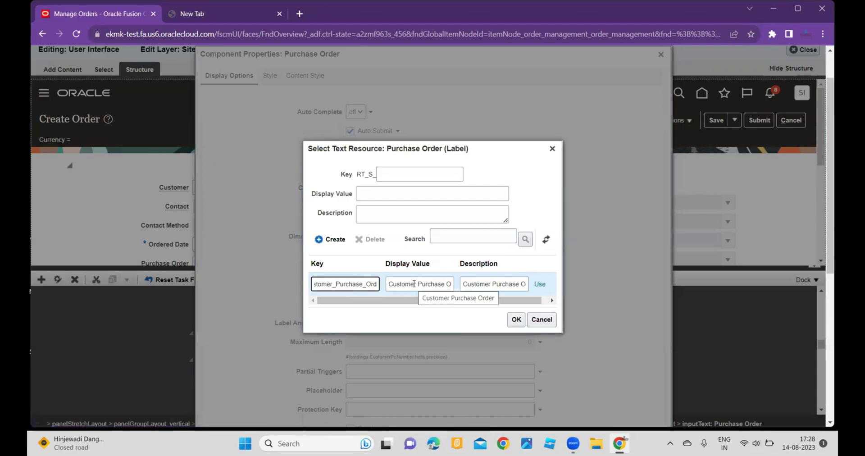
left_click(539, 284)
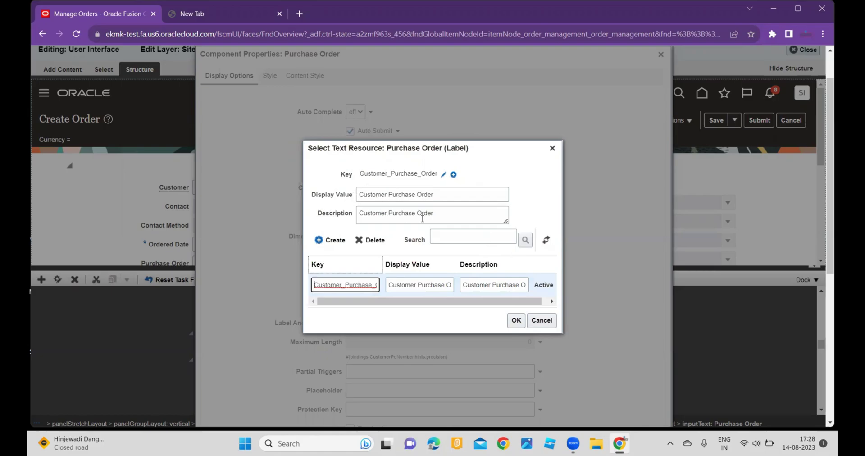
left_click(516, 320)
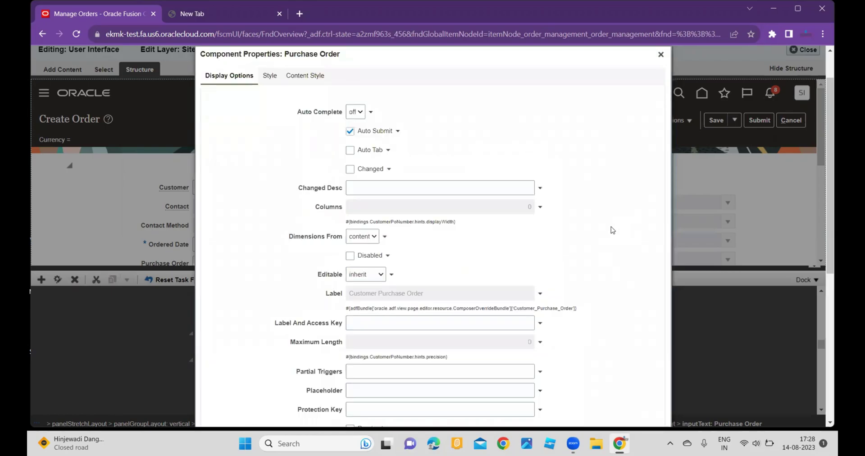
- Apply the Customer Purchase Order label and close Component Properties: Purchase Order
scroll(611, 226, "down", 2)
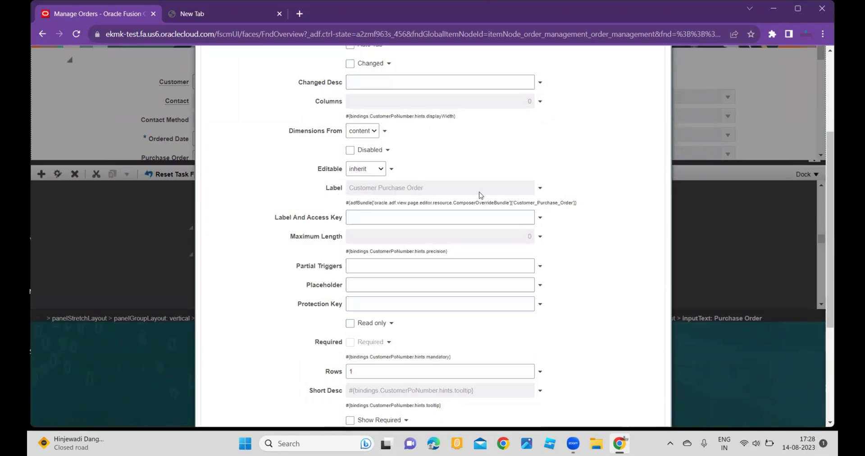
scroll(605, 269, "down", 3)
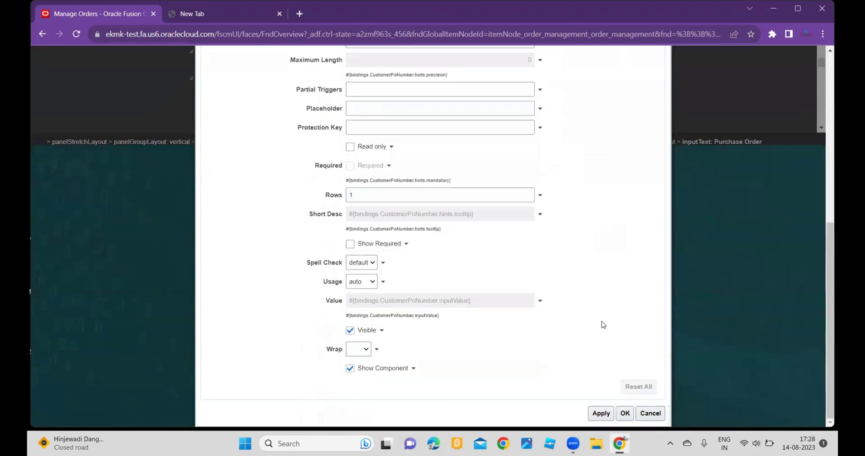
left_click(596, 416)
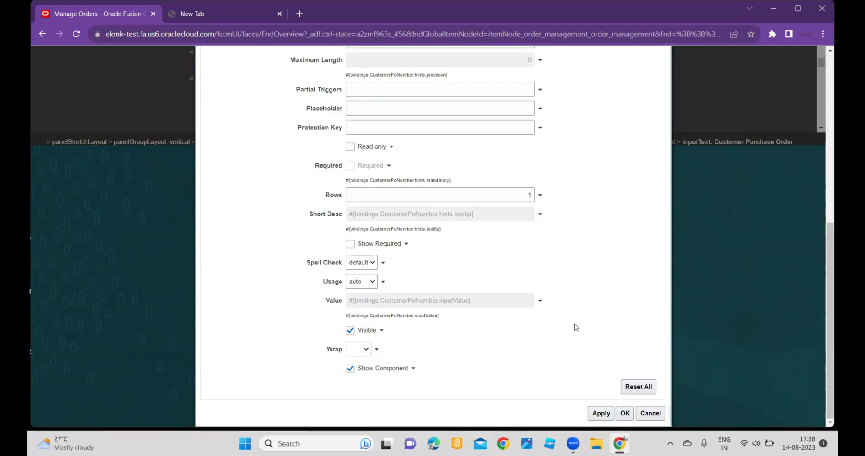
left_click(625, 417)
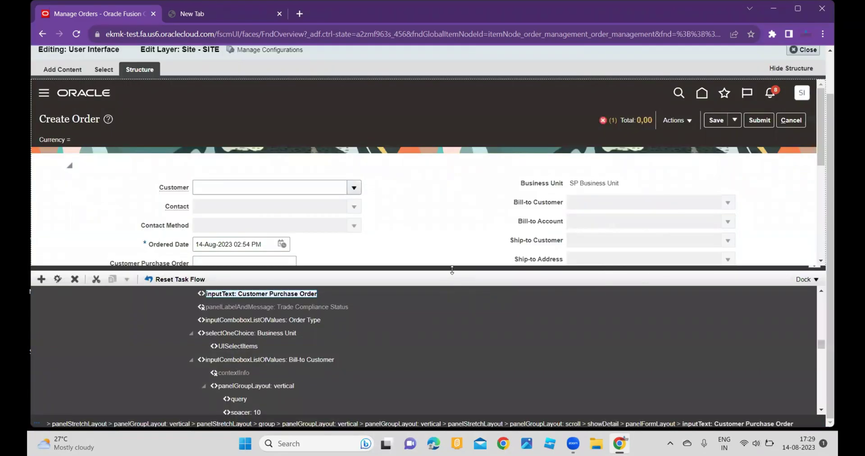
- Enlarge the form area, close the page editor, and open the LABLE sandbox menu
left_click_drag(452, 270, 464, 314)
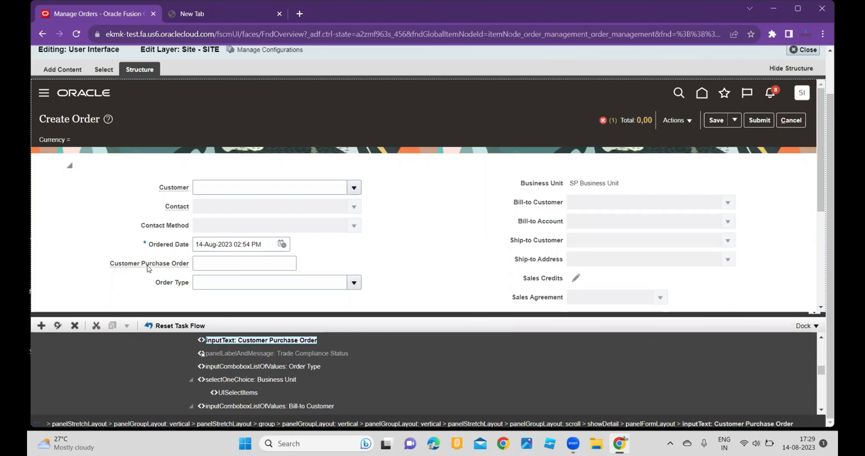
mouse_move(149, 269)
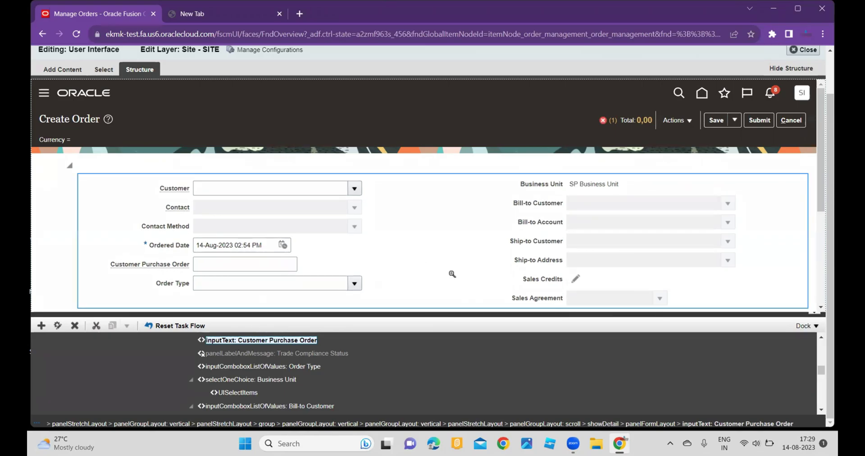
scroll(443, 266, "up", 1)
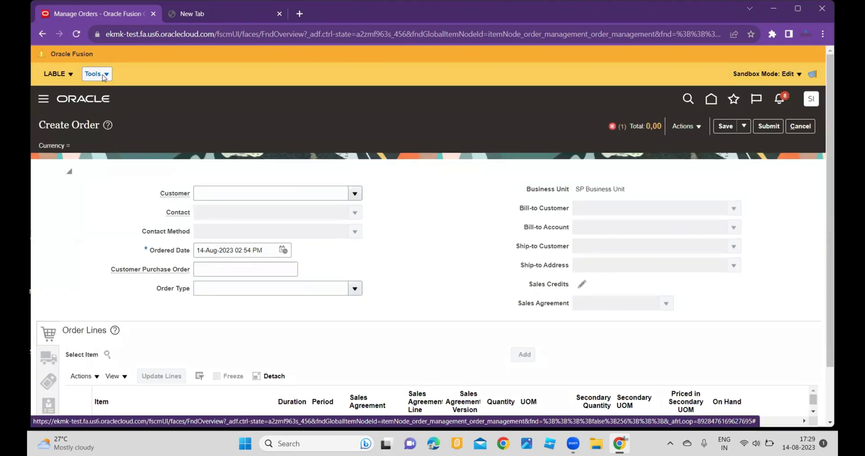
left_click(100, 76)
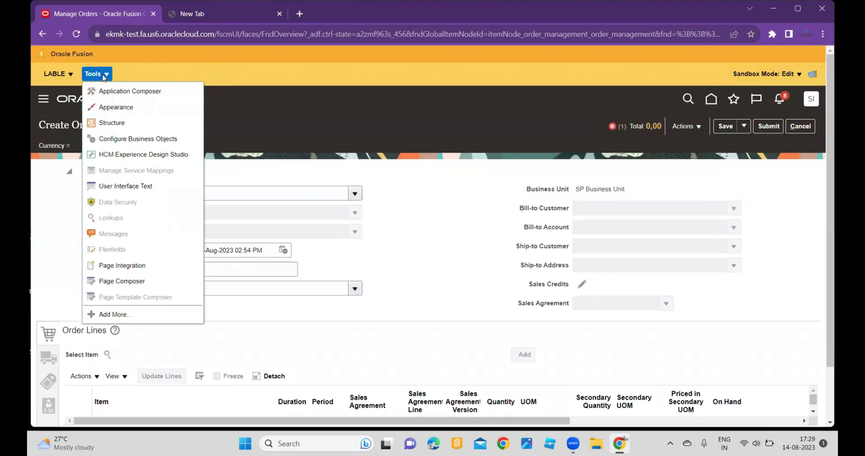
left_click(68, 75)
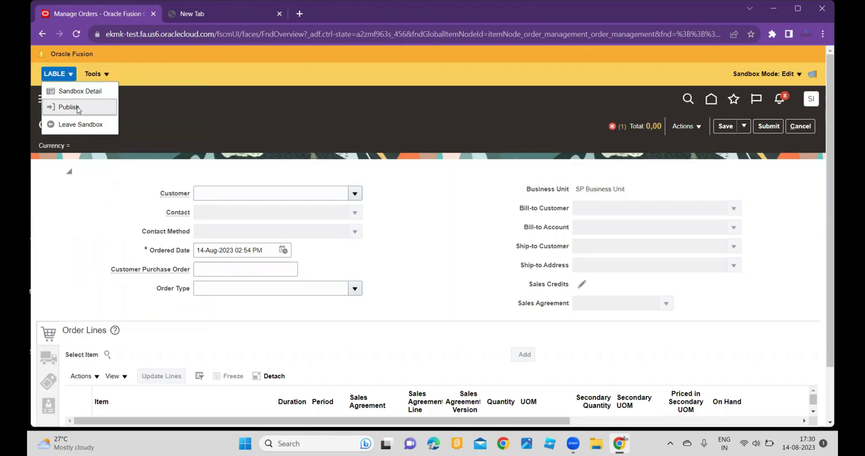